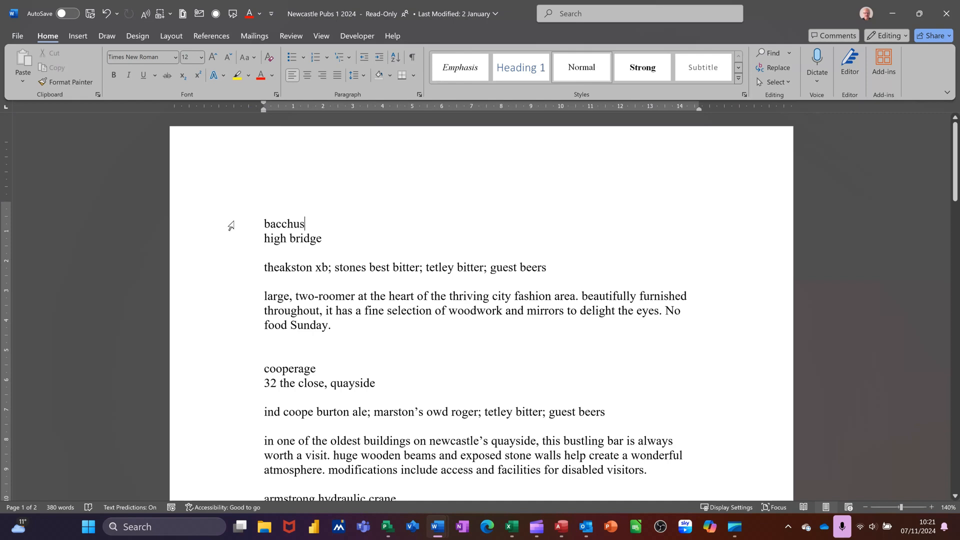
Step: Format the two heading lines of the Bacchus entry, pub name and address, as uppercase, bold and underlined
drag(232, 226, 230, 239)
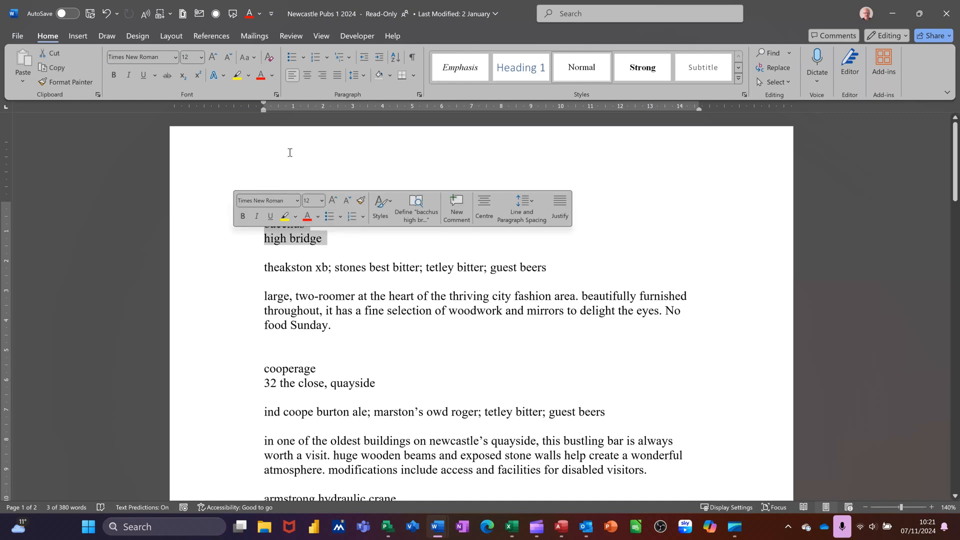
click(256, 58)
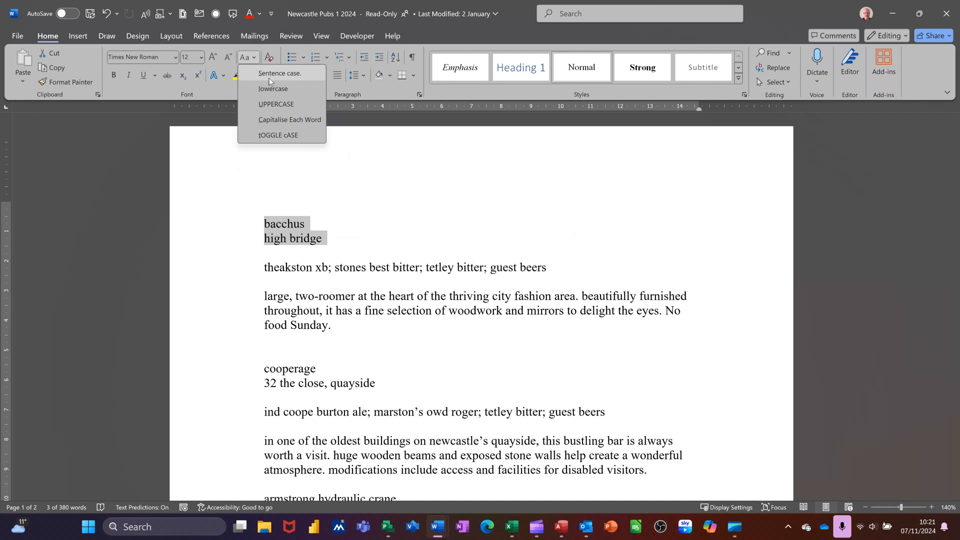
click(288, 105)
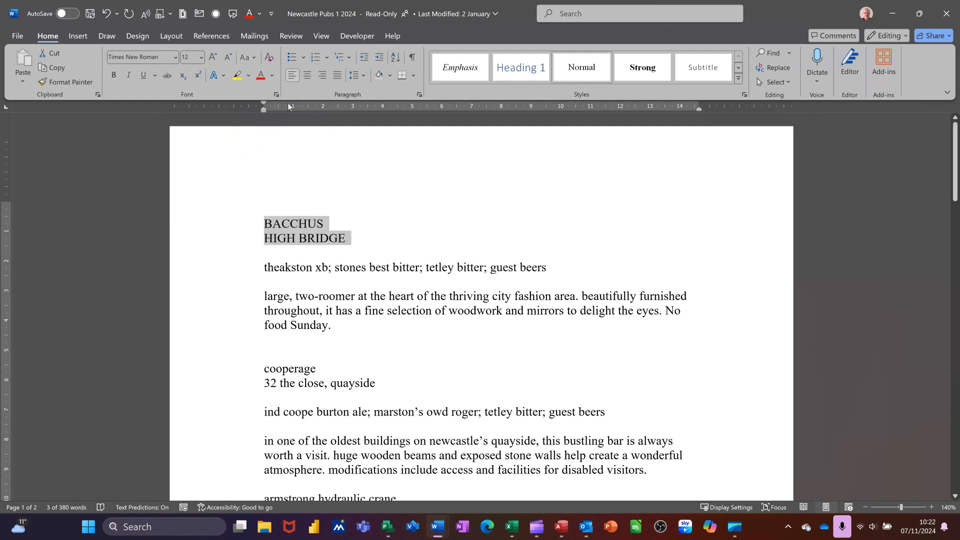
key(ctrl+b)
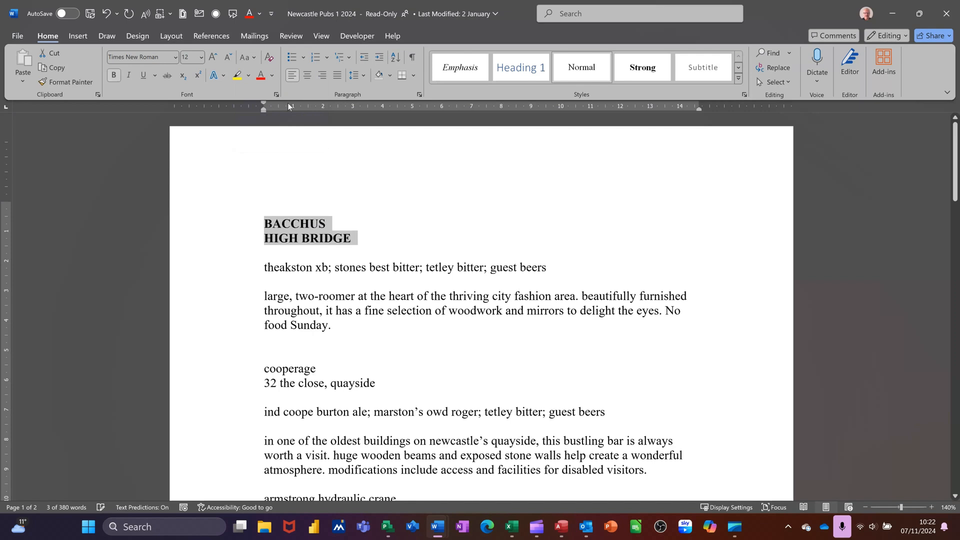
key(ctrl+u)
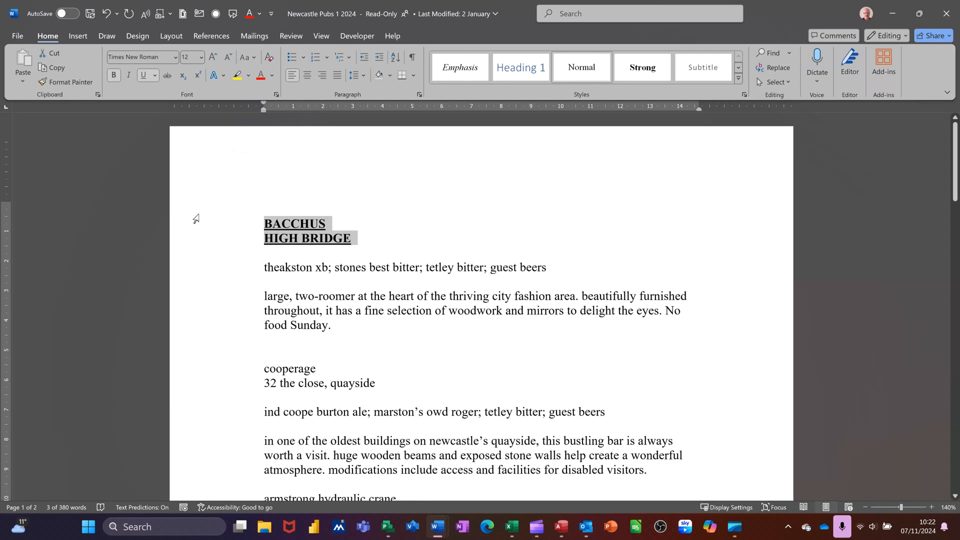
Step: Make the beer list line of the Bacchus entry italic and uppercase
click(225, 273)
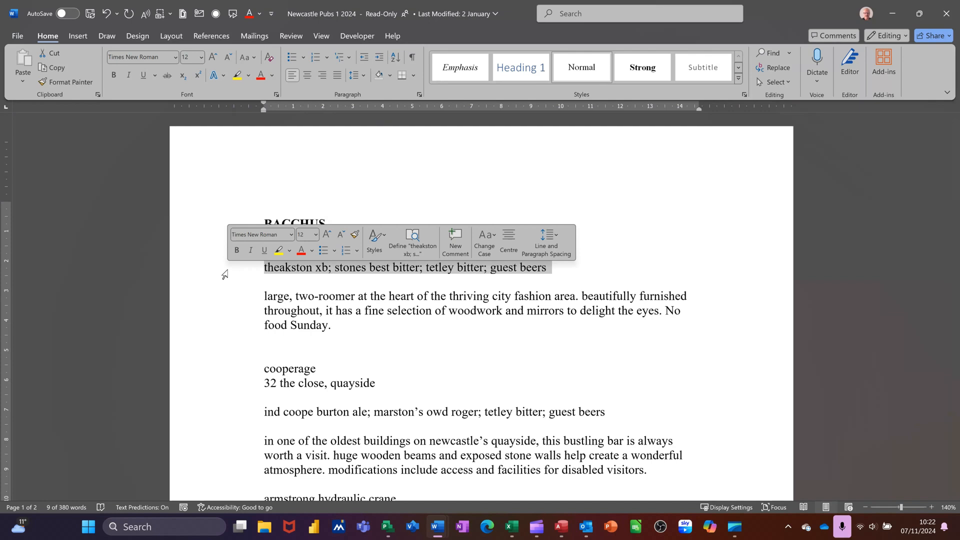
key(ctrl+i)
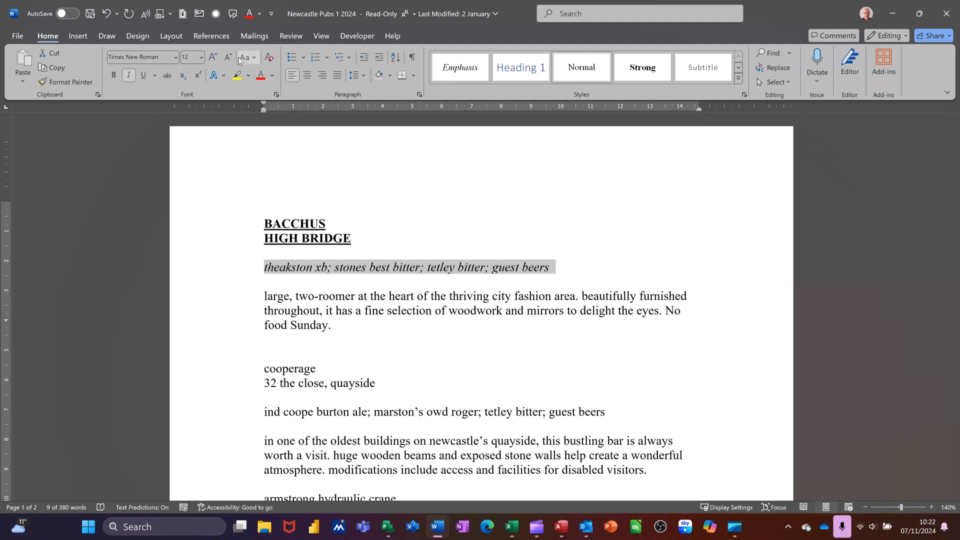
click(256, 59)
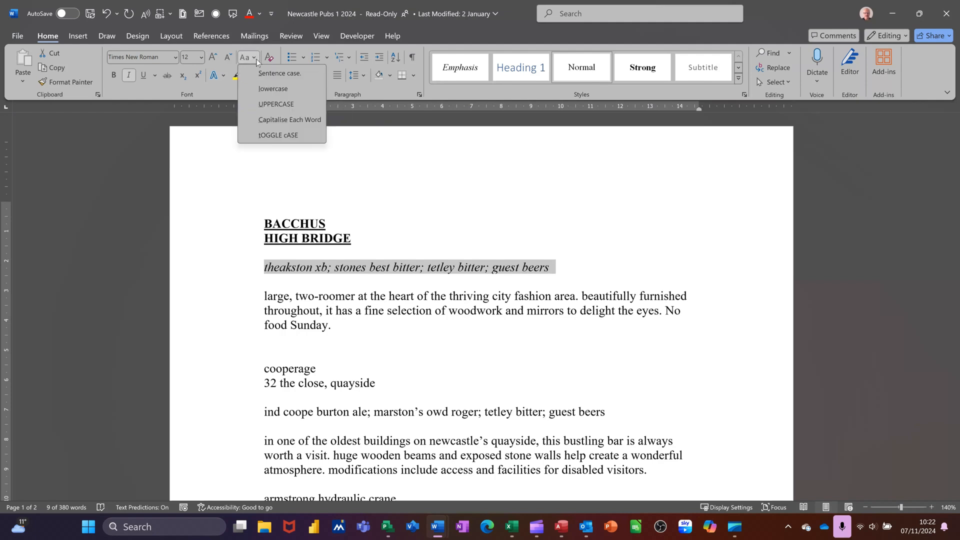
click(260, 105)
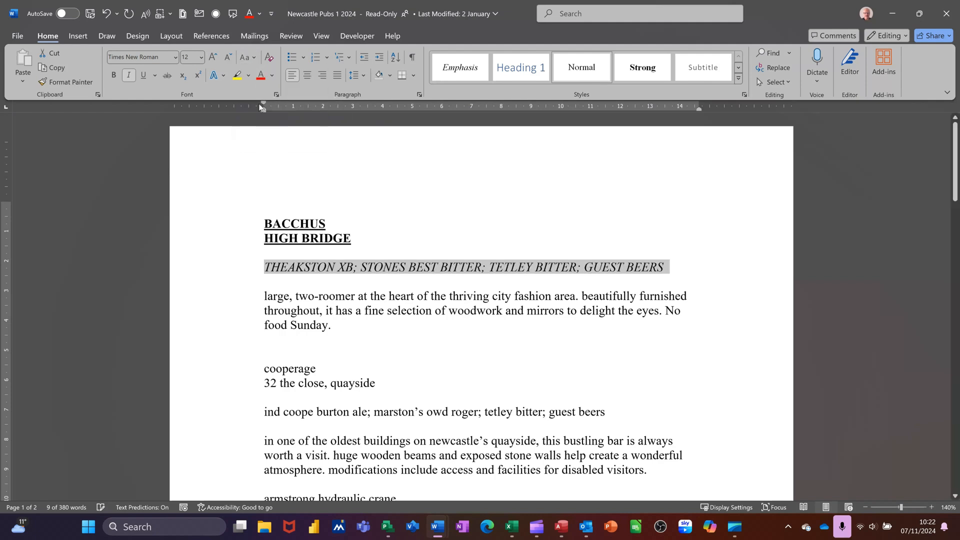
Step: Convert the Bacchus description paragraph to sentence case and correct the flagged word to "Sunday"
double_click(218, 302)
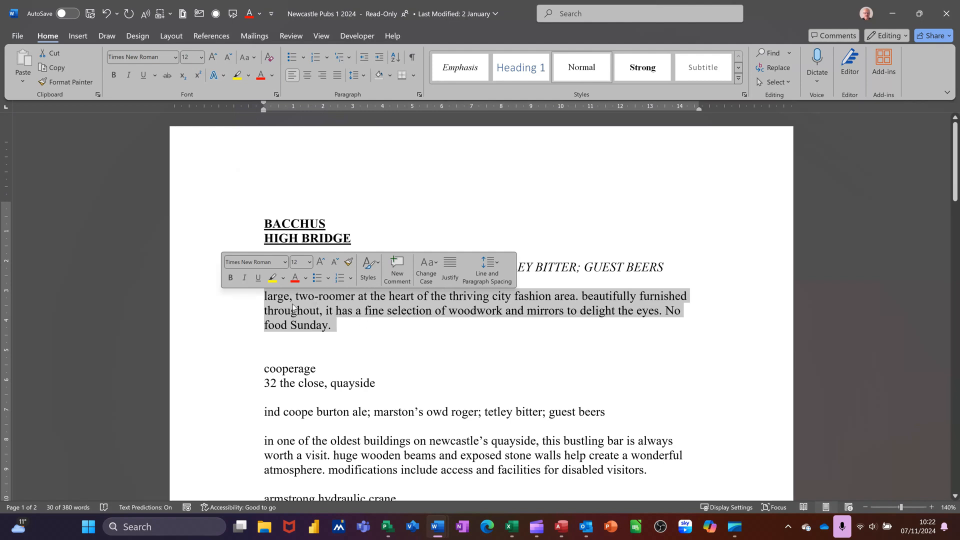
click(255, 59)
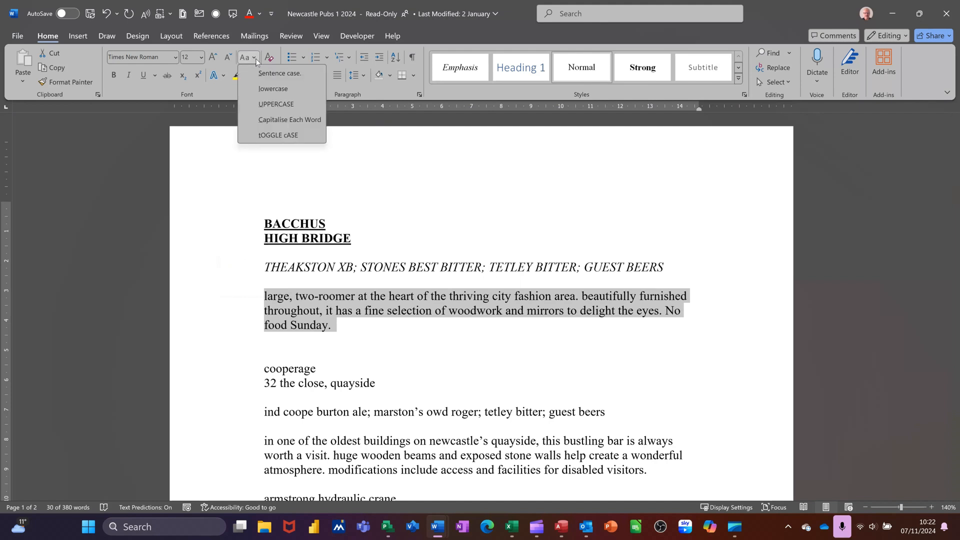
click(280, 73)
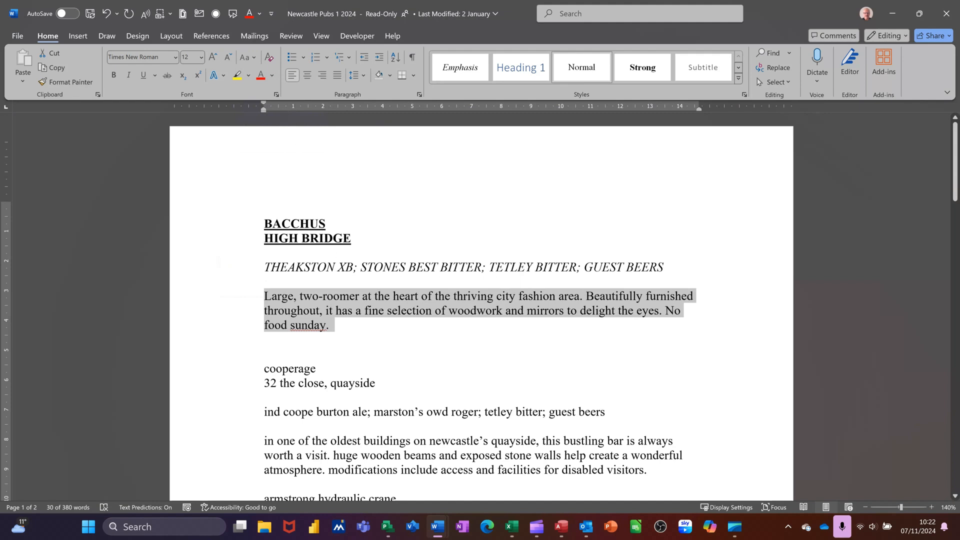
click(302, 331)
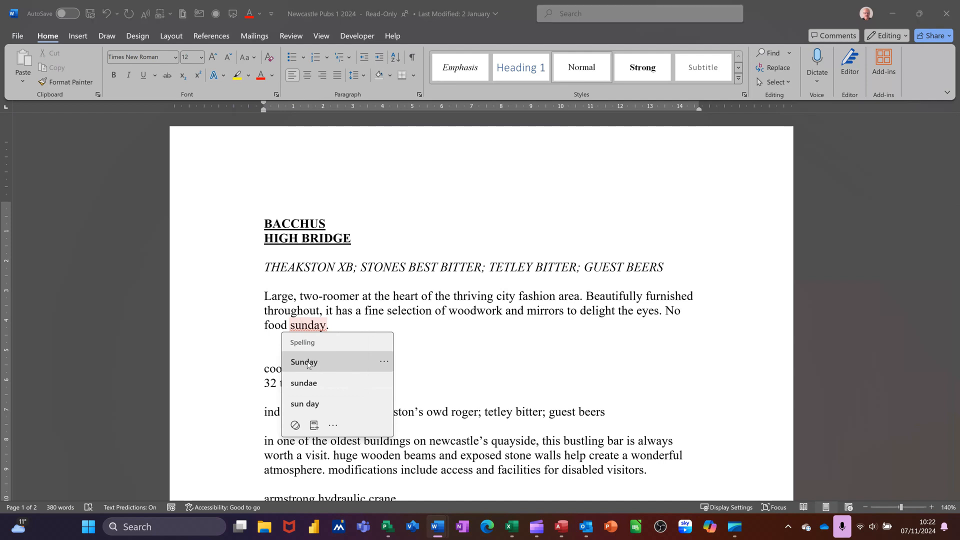
click(307, 361)
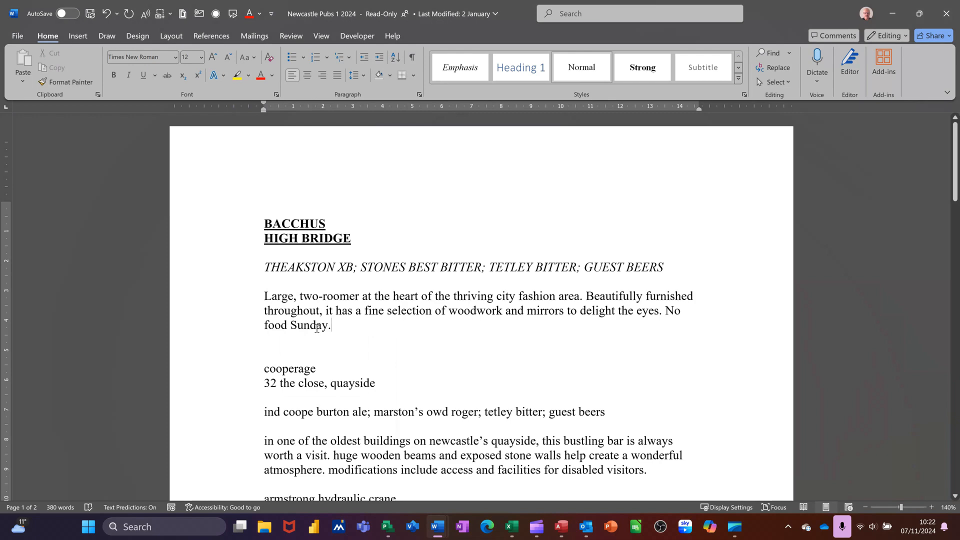
Step: Format the name and address lines of the Cooperage entry as uppercase, bold and underlined
scroll(414, 326, down, 1)
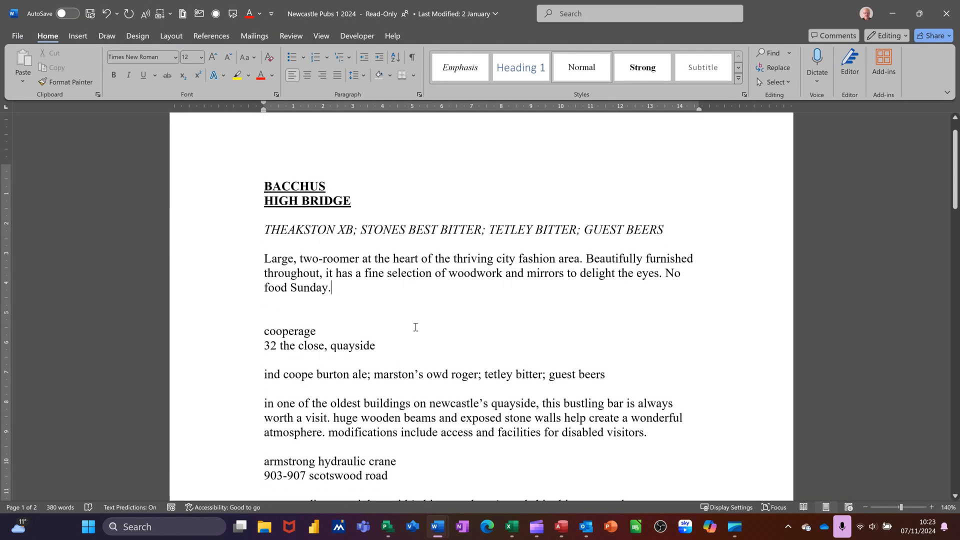
scroll(416, 327, down, 1)
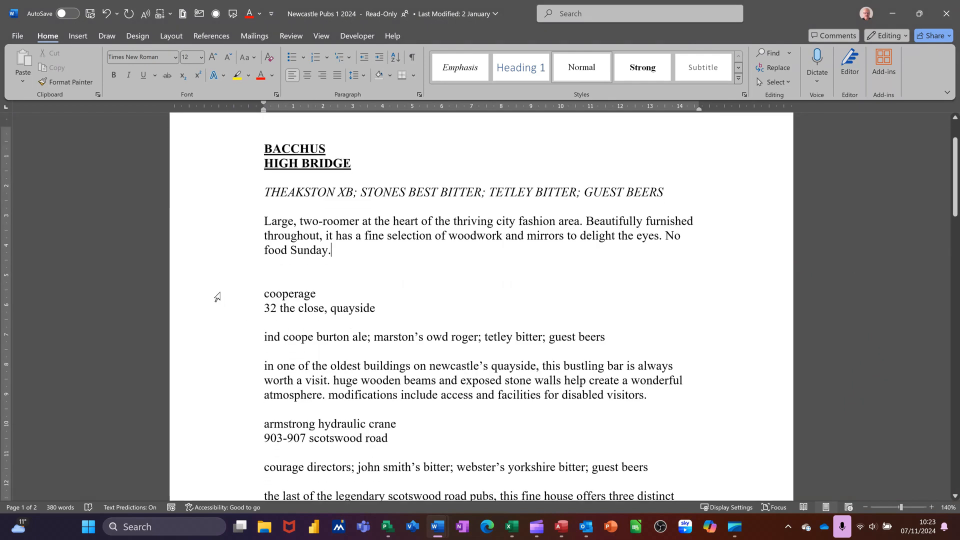
drag(217, 295, 217, 307)
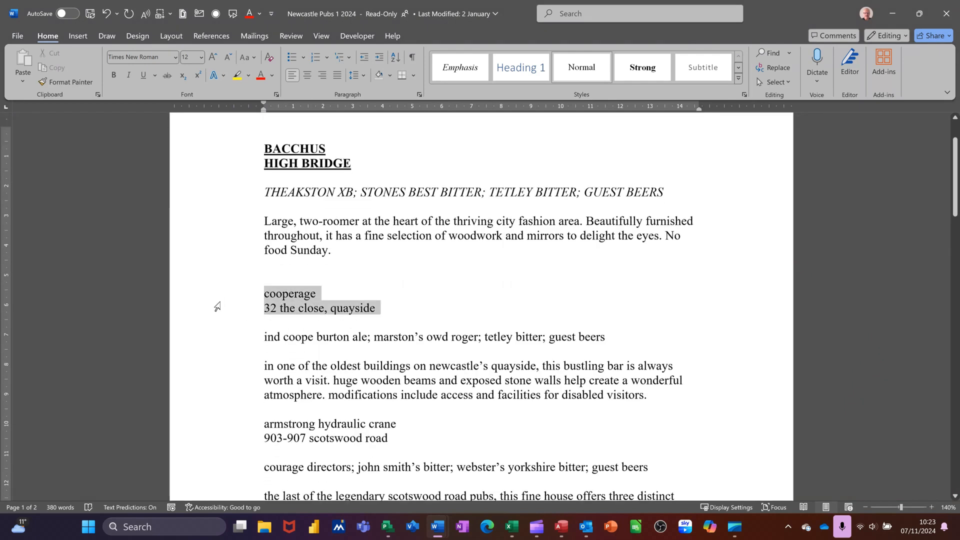
click(251, 59)
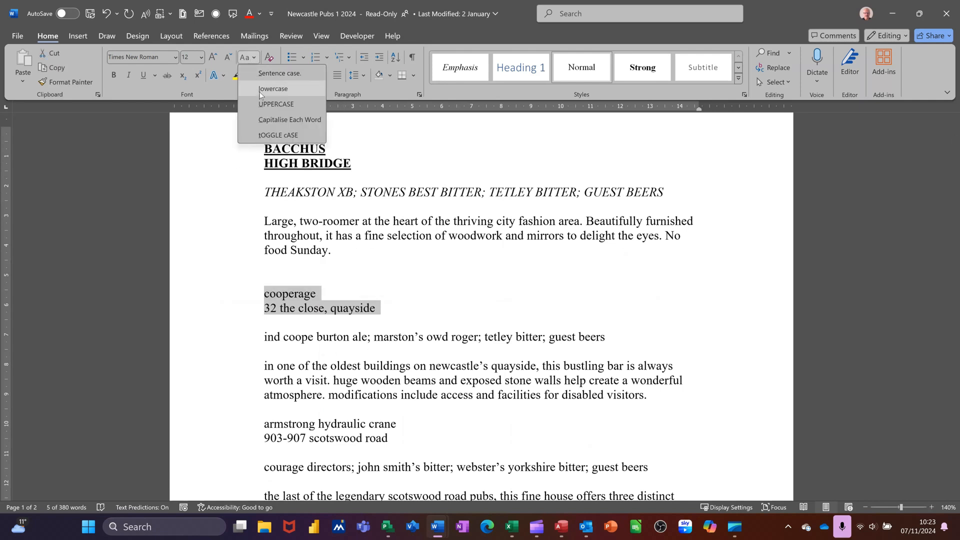
click(264, 106)
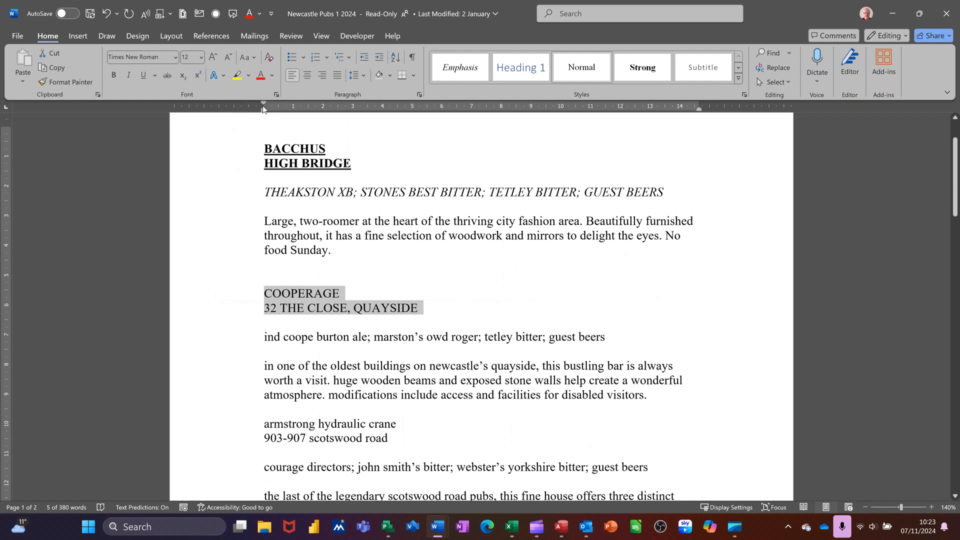
key(ctrl+b)
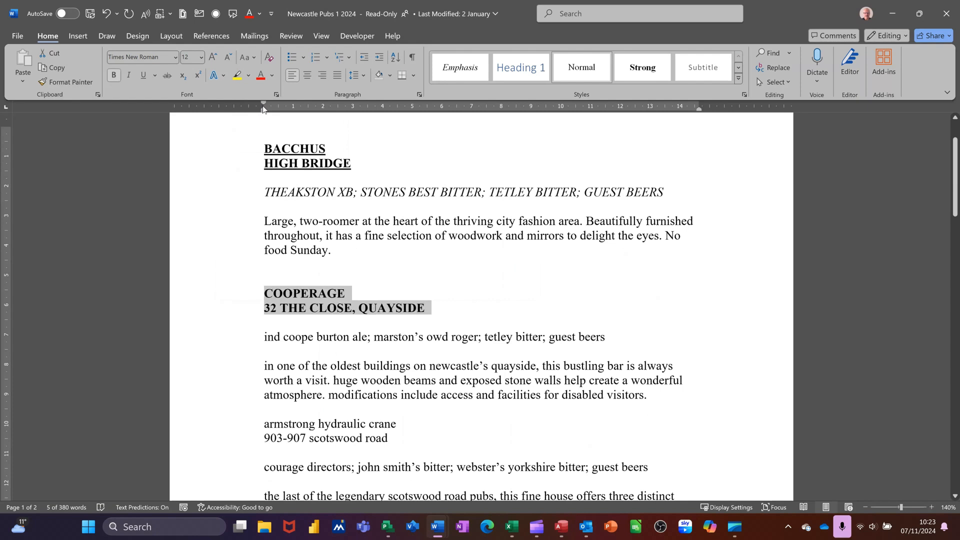
key(ctrl+u)
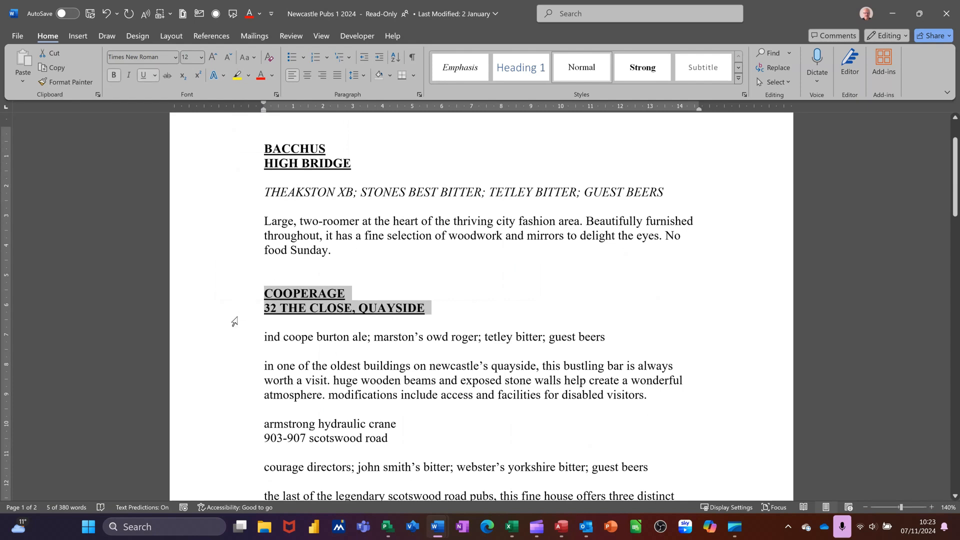
Step: Make the beer list line of the Cooperage entry italic and uppercase
click(227, 340)
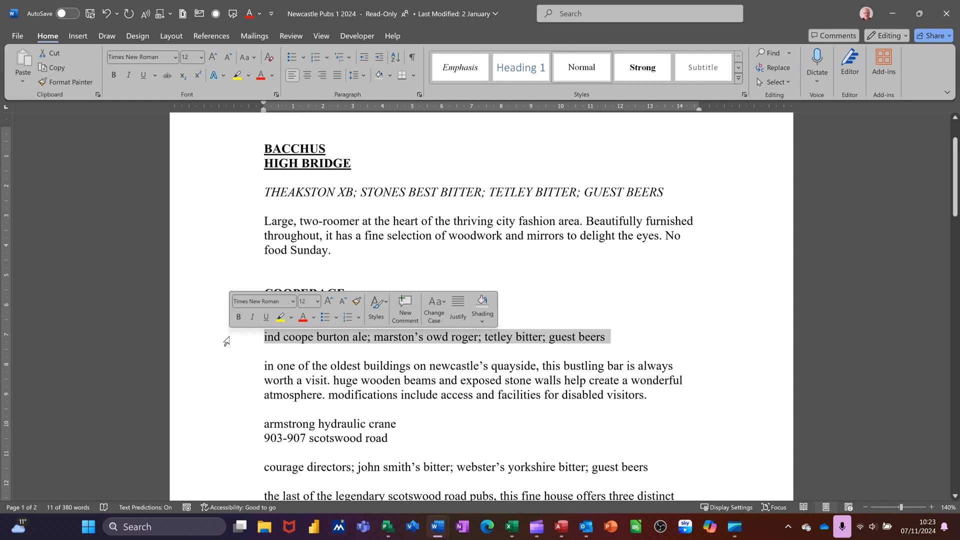
key(ctrl+i)
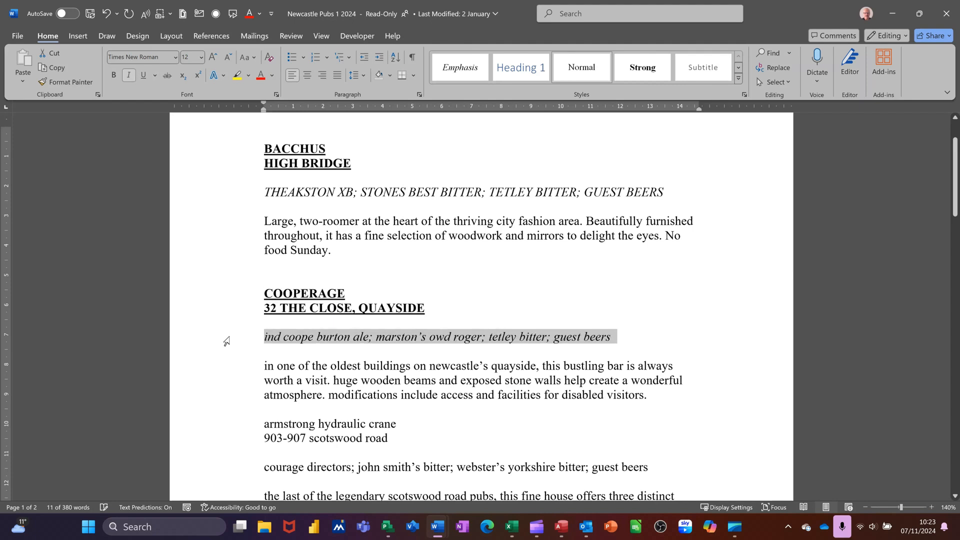
click(254, 58)
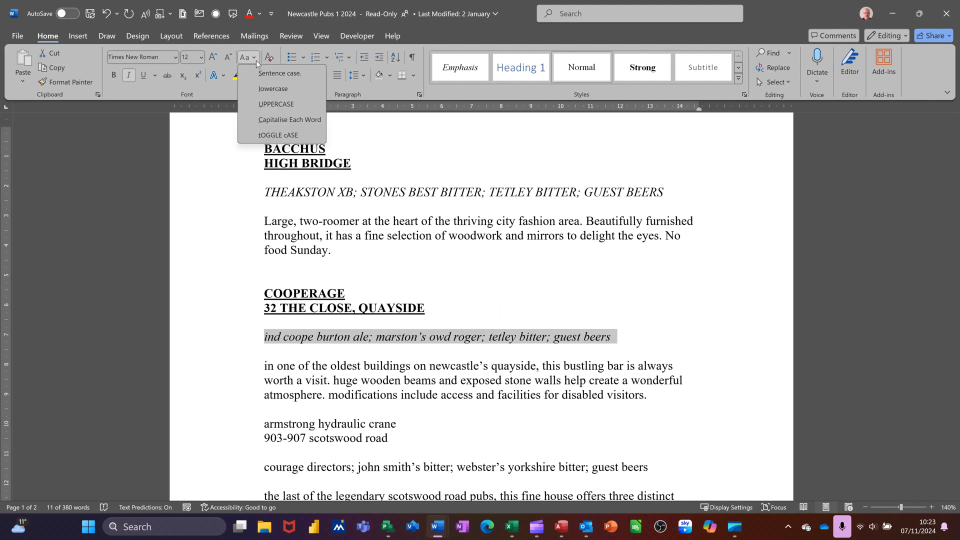
click(257, 104)
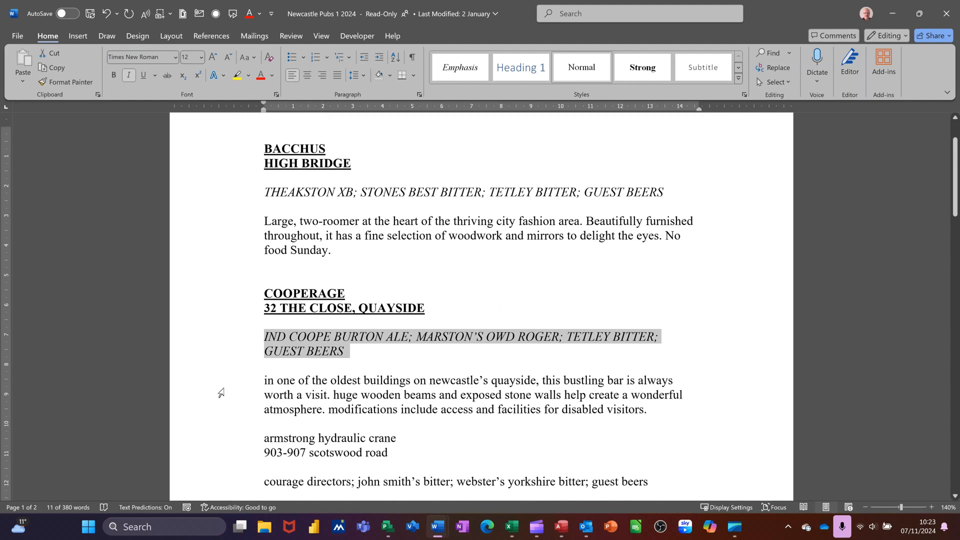
Step: Convert the Cooperage description paragraph to sentence case and correct the flagged word to "Newcastle's"
double_click(221, 393)
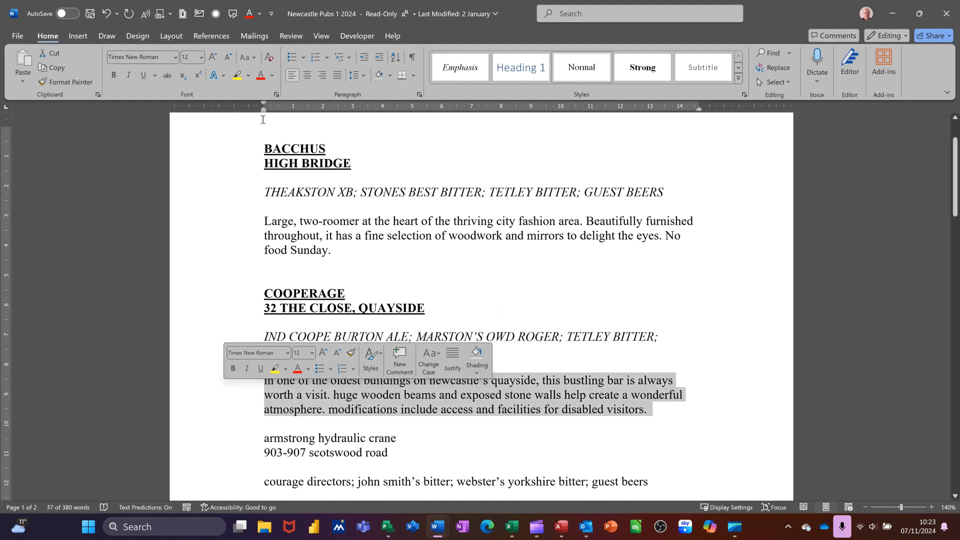
click(249, 57)
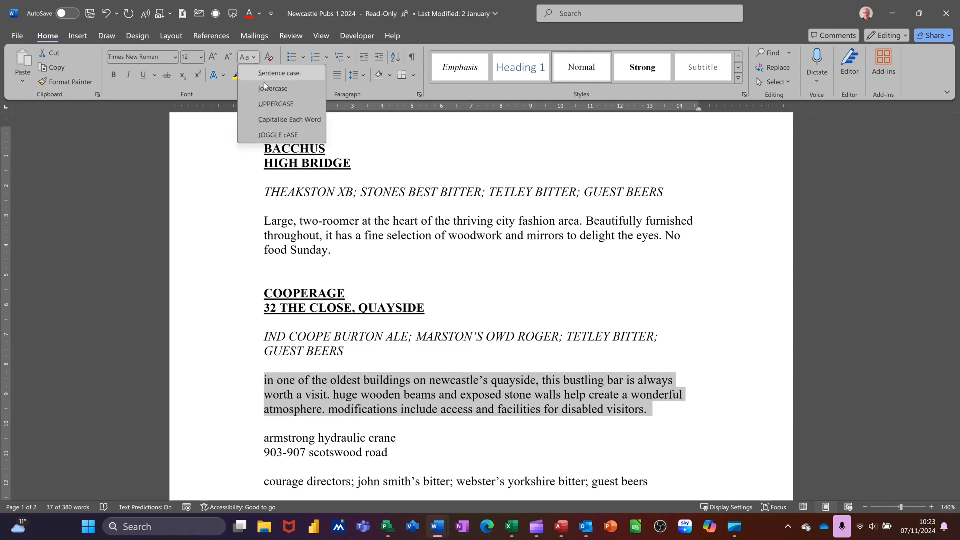
click(270, 74)
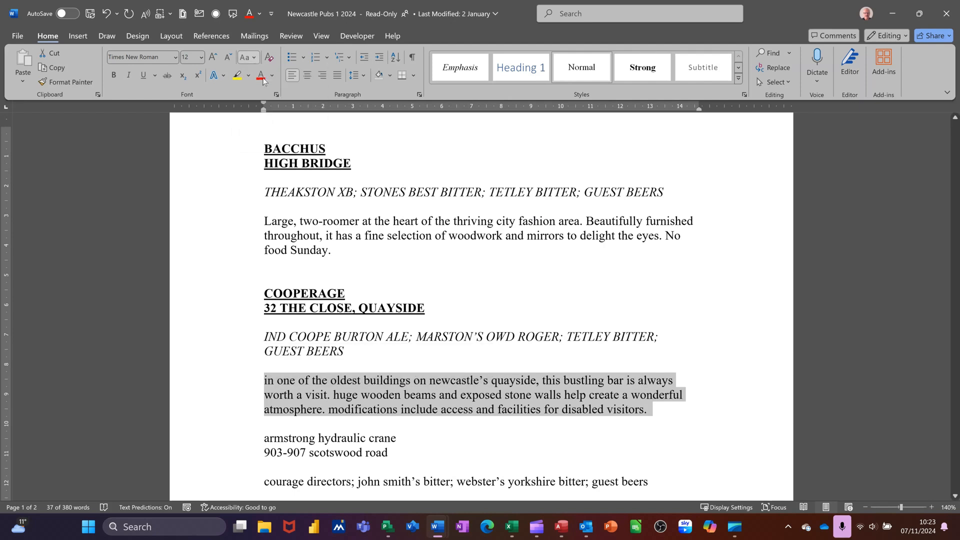
click(444, 385)
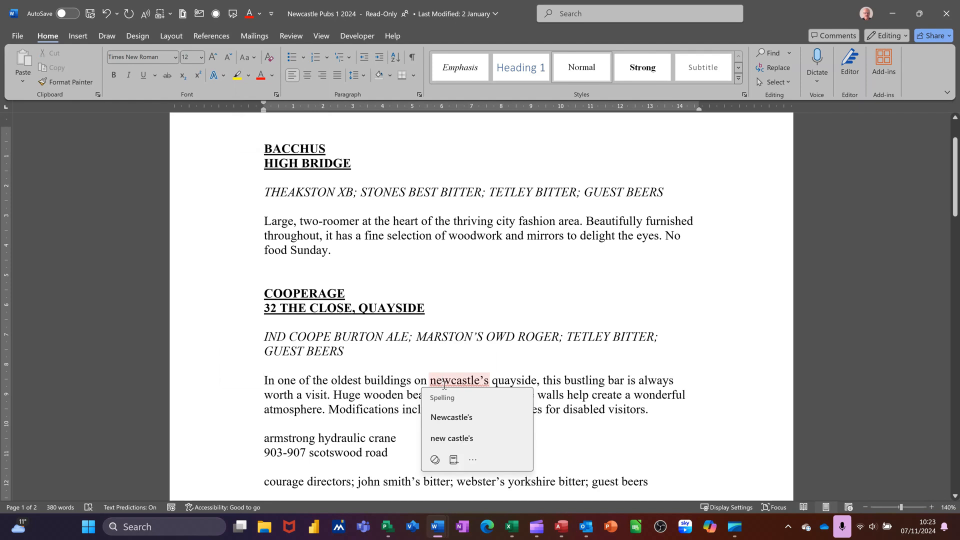
click(444, 419)
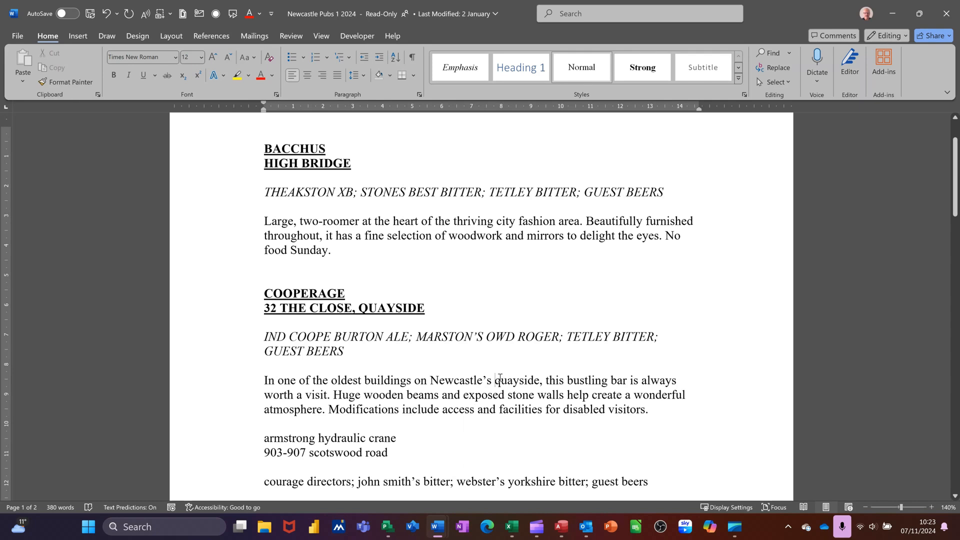
Step: Convert the name and address lines of the Armstrong Hydraulic Crane entry to uppercase
scroll(496, 380, down, 3)
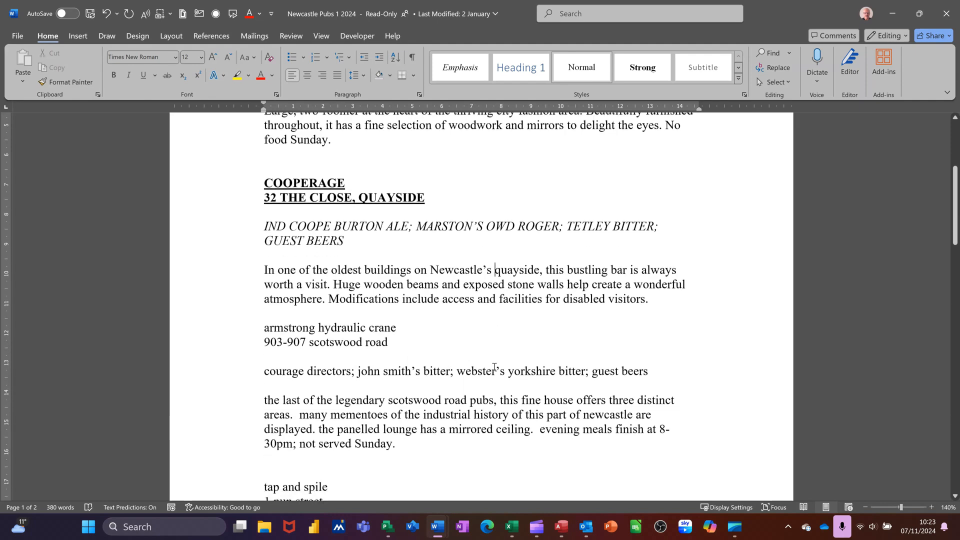
scroll(494, 367, down, 2)
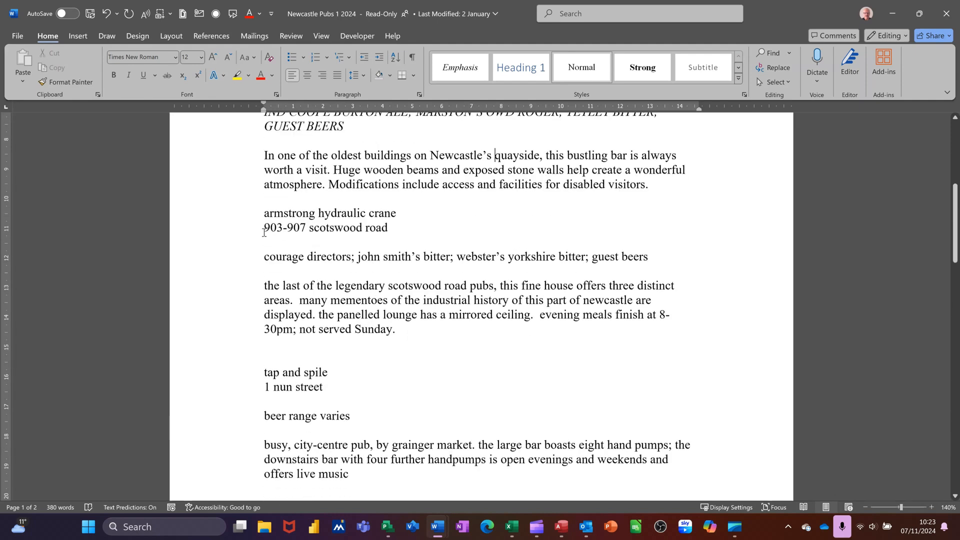
drag(233, 216, 231, 228)
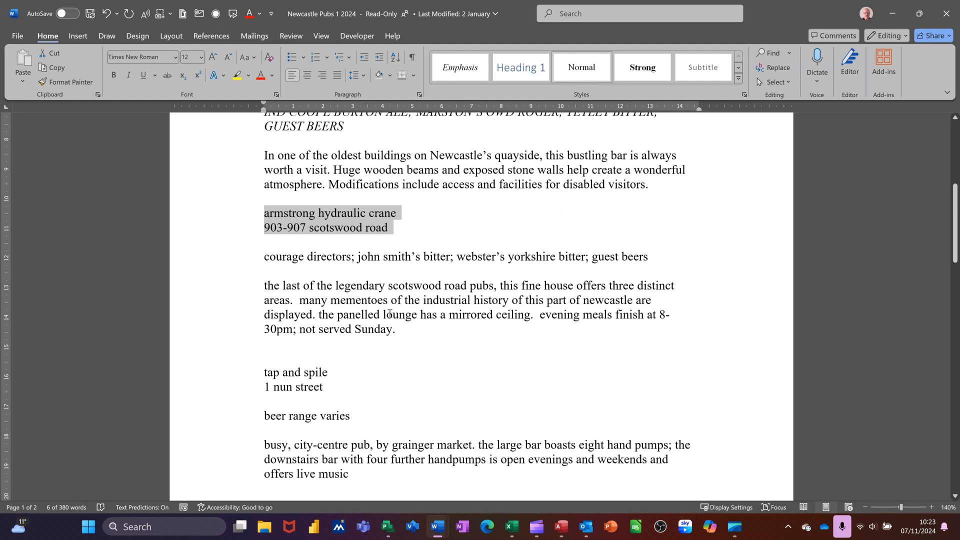
key(shift+F3)
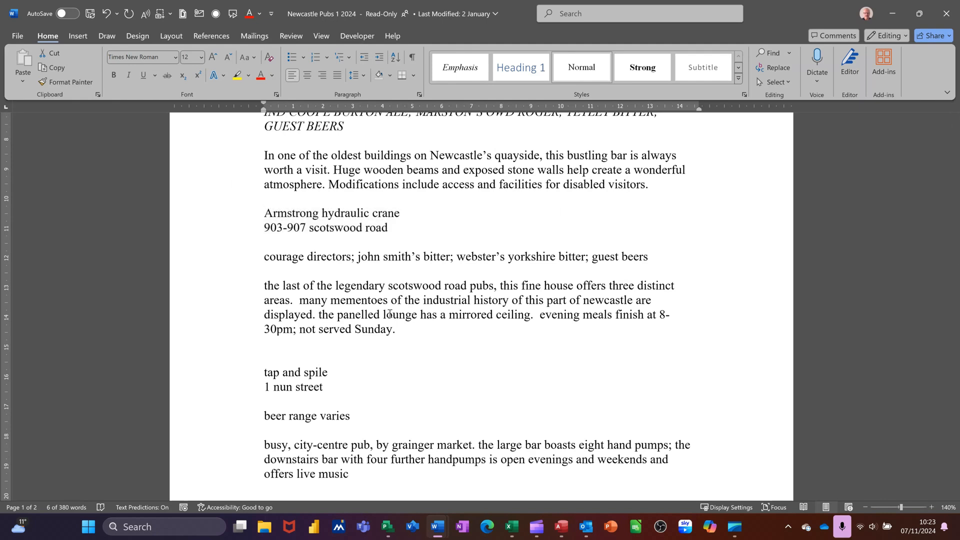
key(shift+F3)
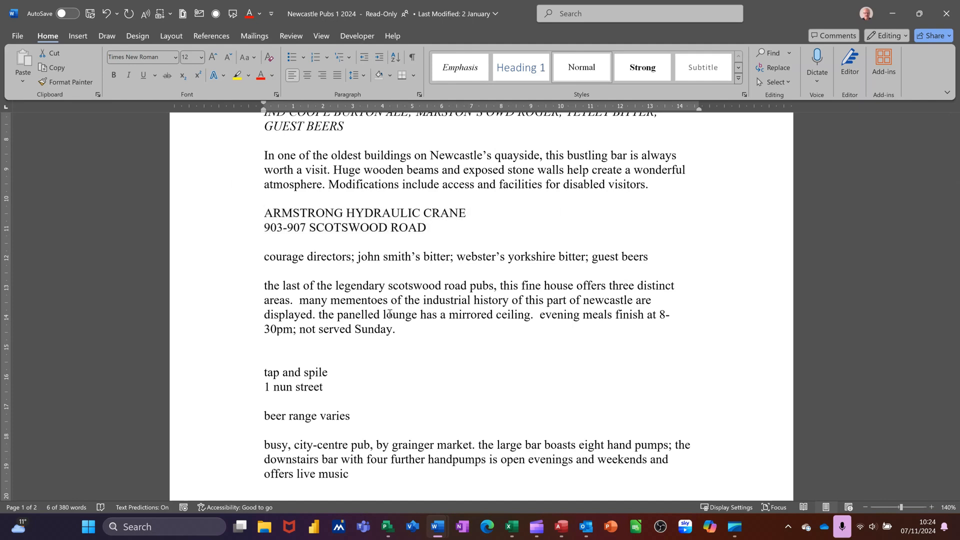
Step: Make the name and address lines of the Armstrong Hydraulic Crane entry uppercase, bold and underlined
key(shift+F3)
key(shift+F3)
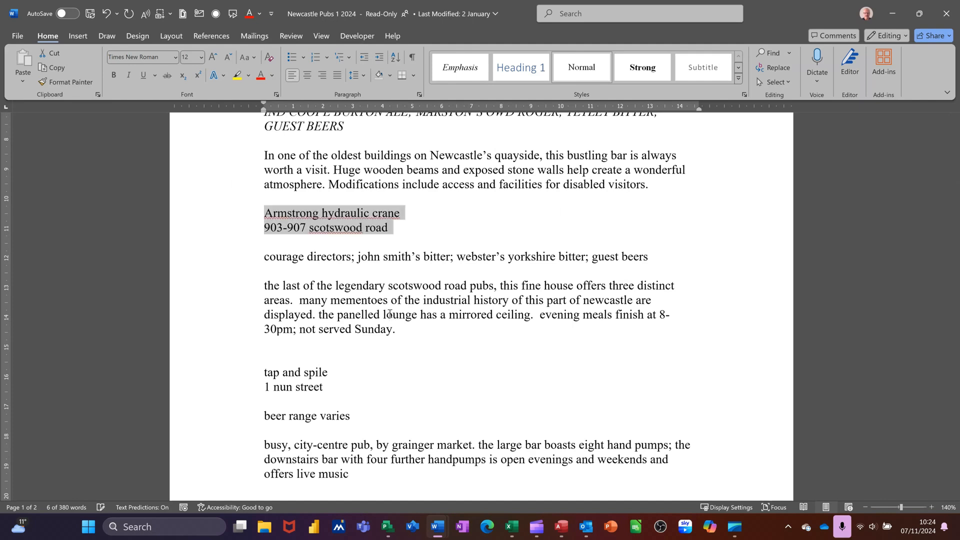
key(shift+F3)
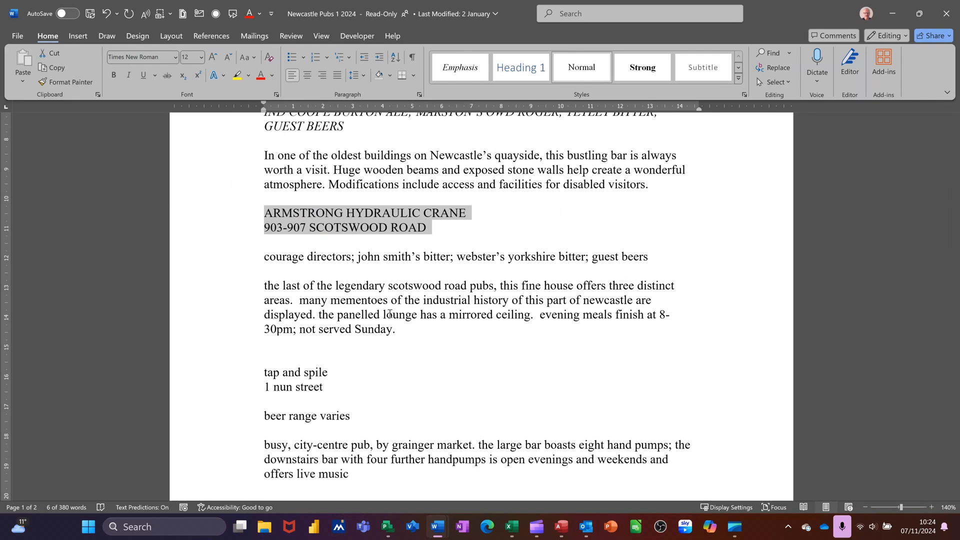
key(ctrl+b)
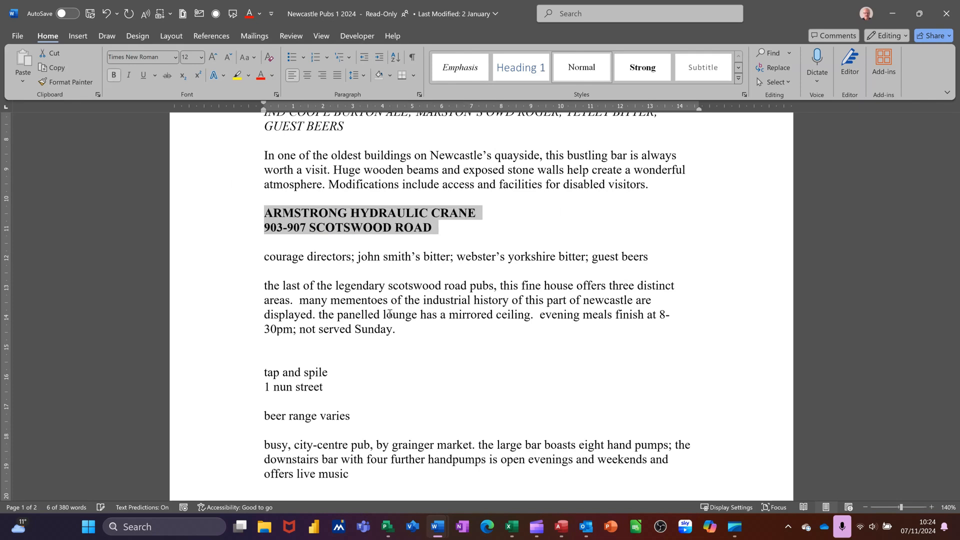
key(ctrl+u)
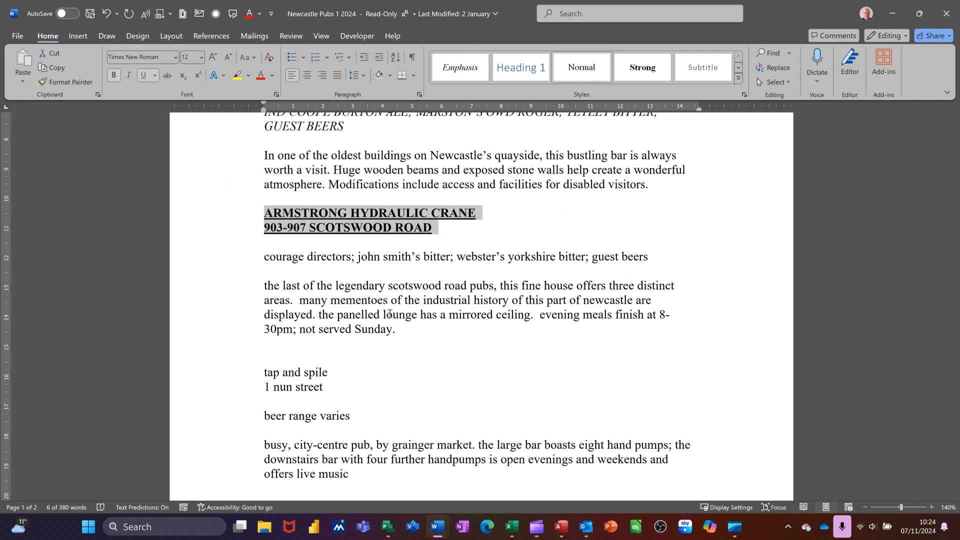
Step: Make the beer list line of the Armstrong Hydraulic Crane entry uppercase and italic
click(220, 261)
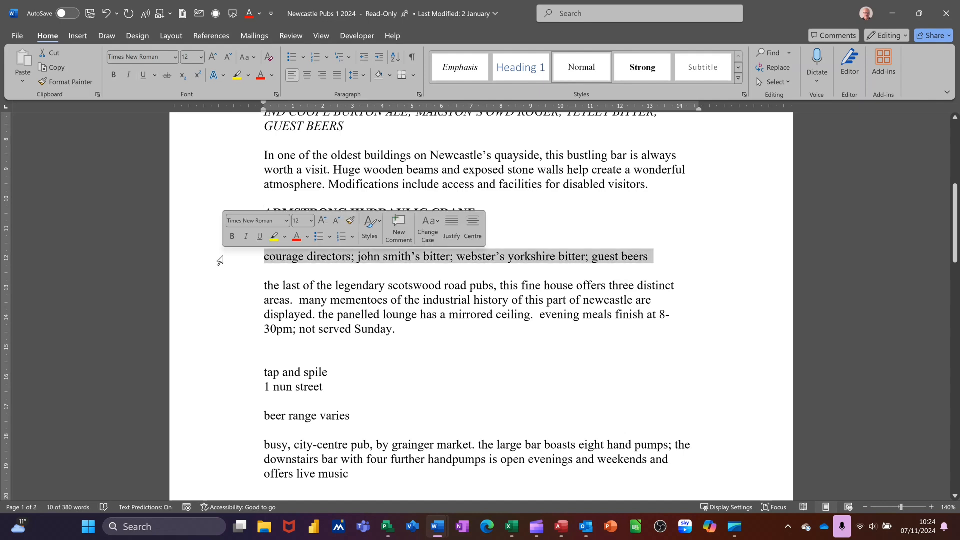
key(shift+F3)
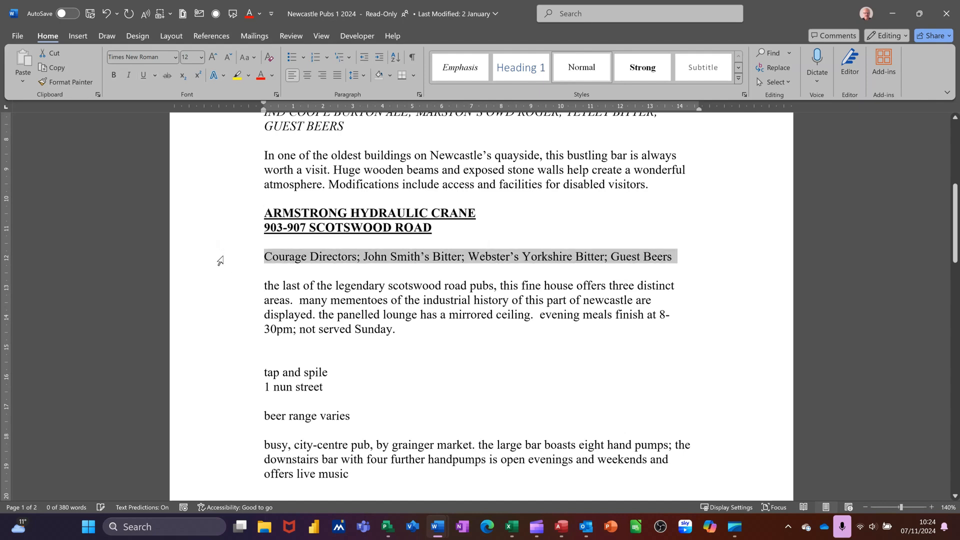
key(shift+F3)
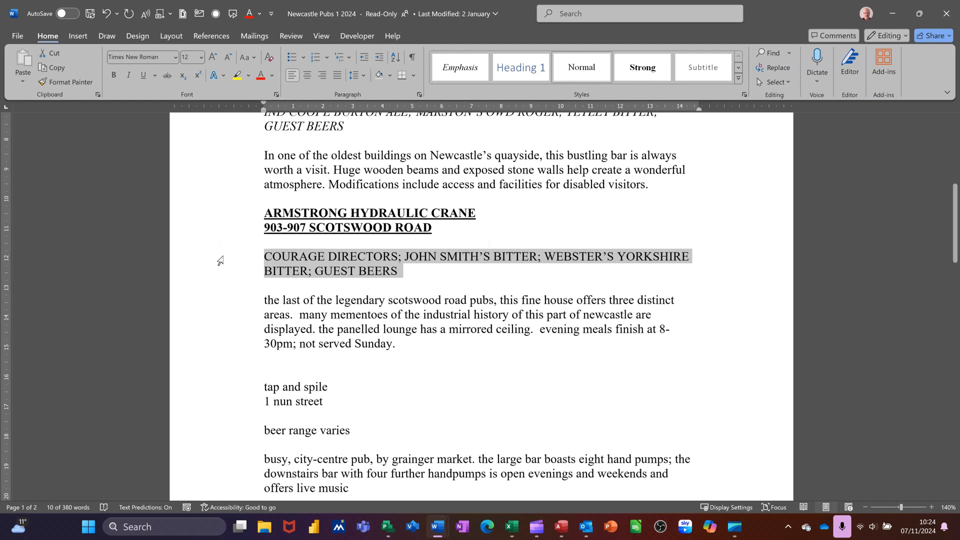
key(ctrl+i)
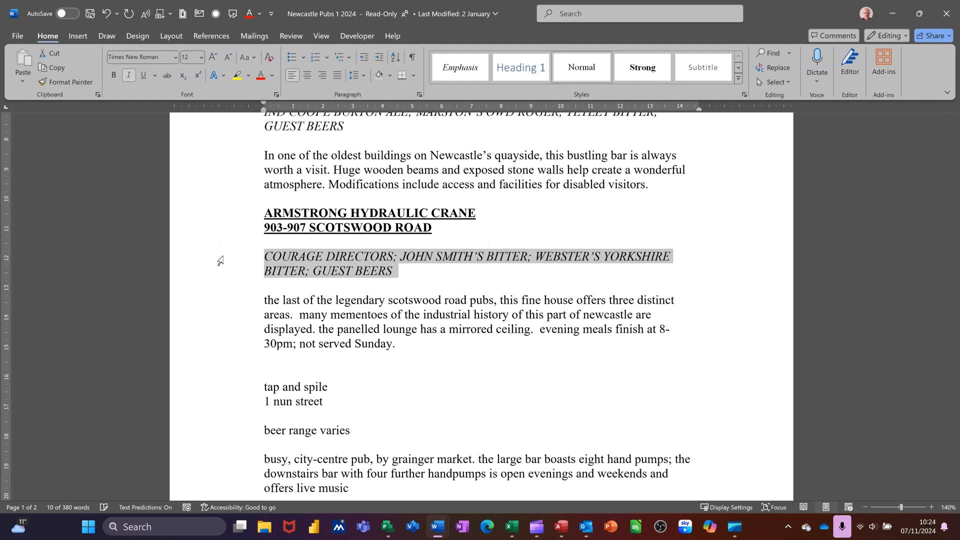
Step: Convert the Armstrong Hydraulic Crane description to sentence case and correct the flagged words to "Scotswood", "Sunday" and "Newcastle"
double_click(215, 325)
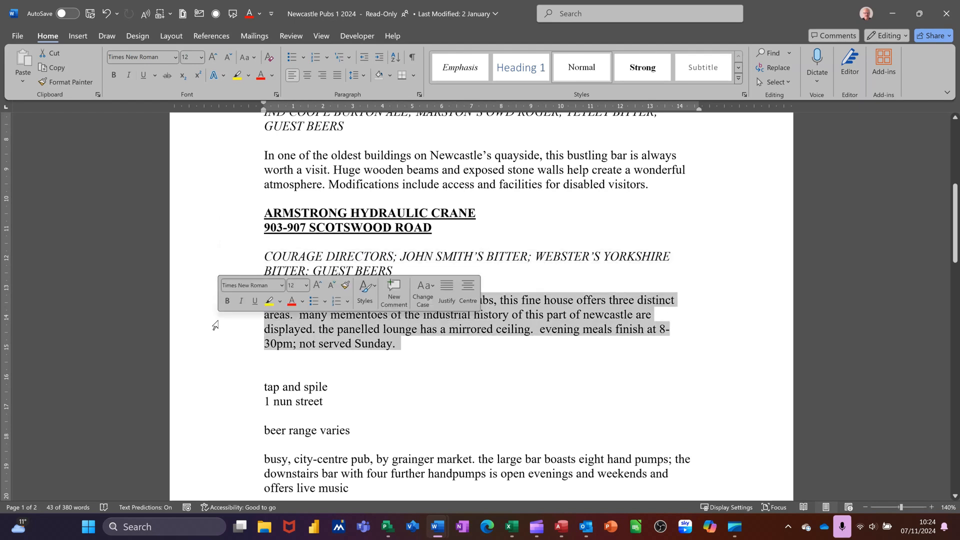
key(shift+F3)
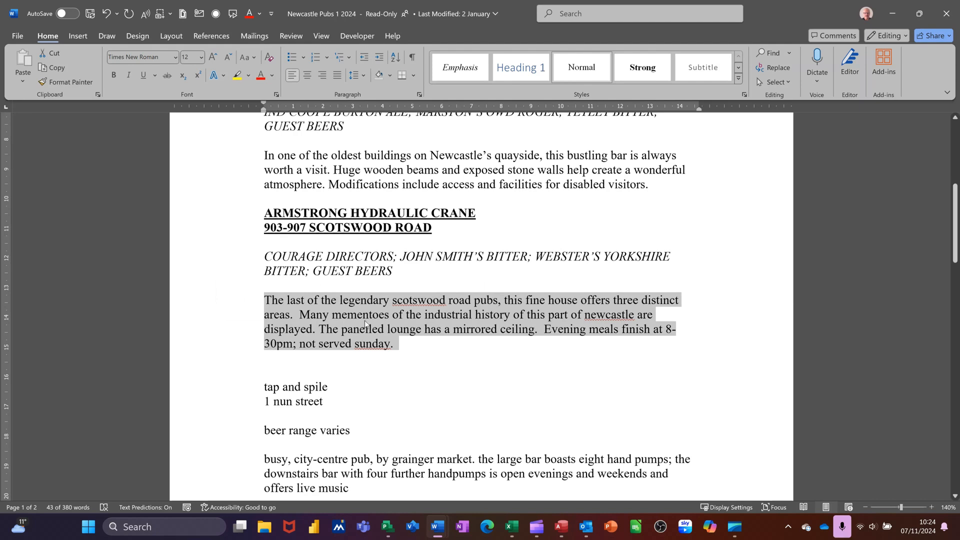
click(412, 303)
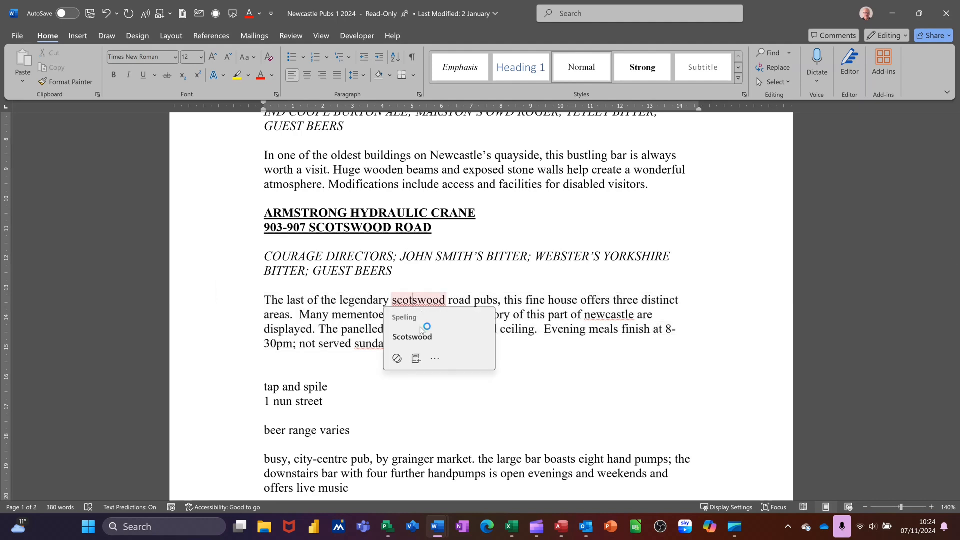
click(413, 336)
click(370, 346)
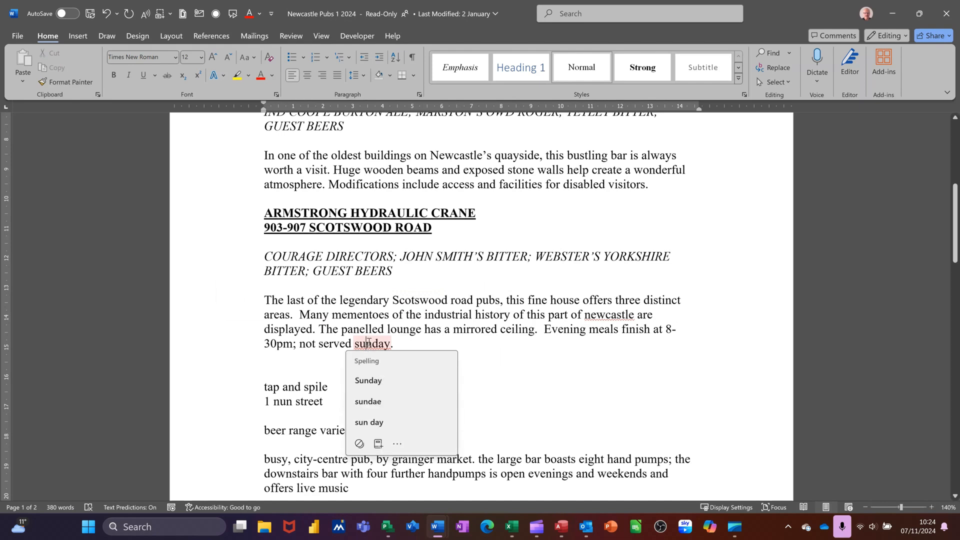
click(368, 382)
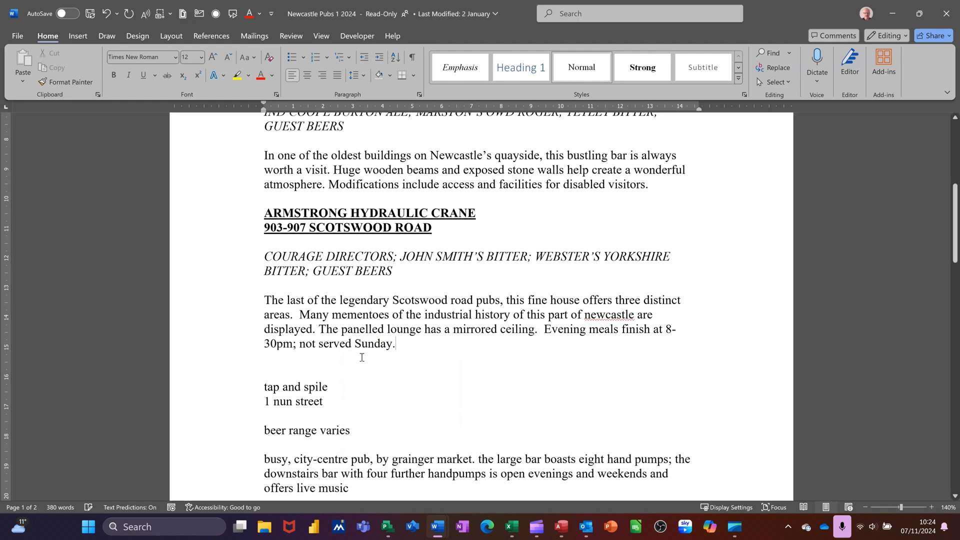
click(598, 318)
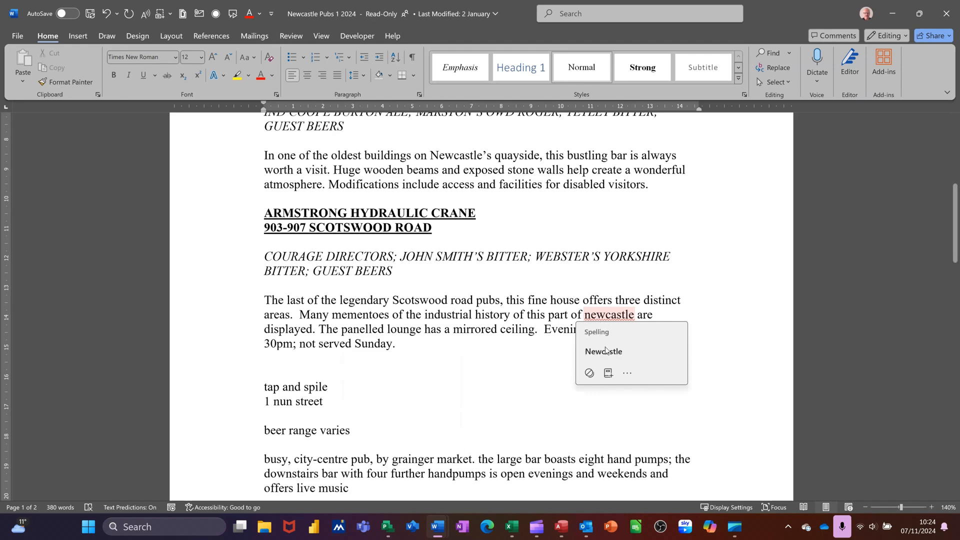
click(608, 356)
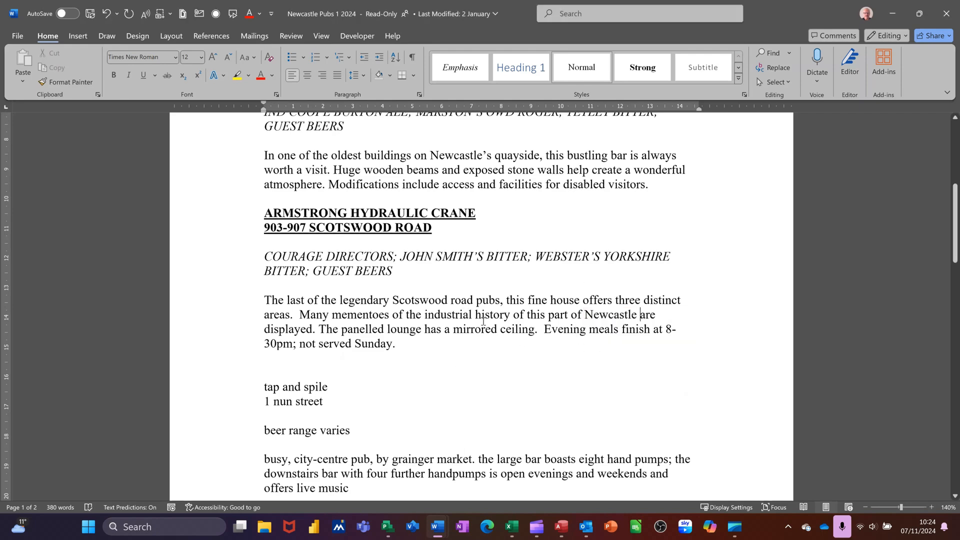
Step: Format the name and address lines of the Tap and Spile entry as uppercase, bold and underlined
scroll(395, 338, down, 3)
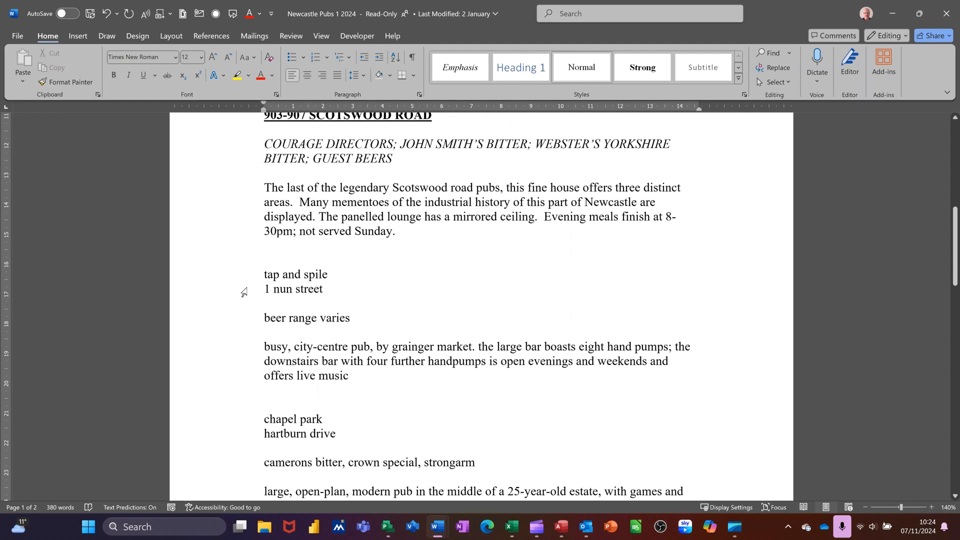
drag(218, 277, 216, 290)
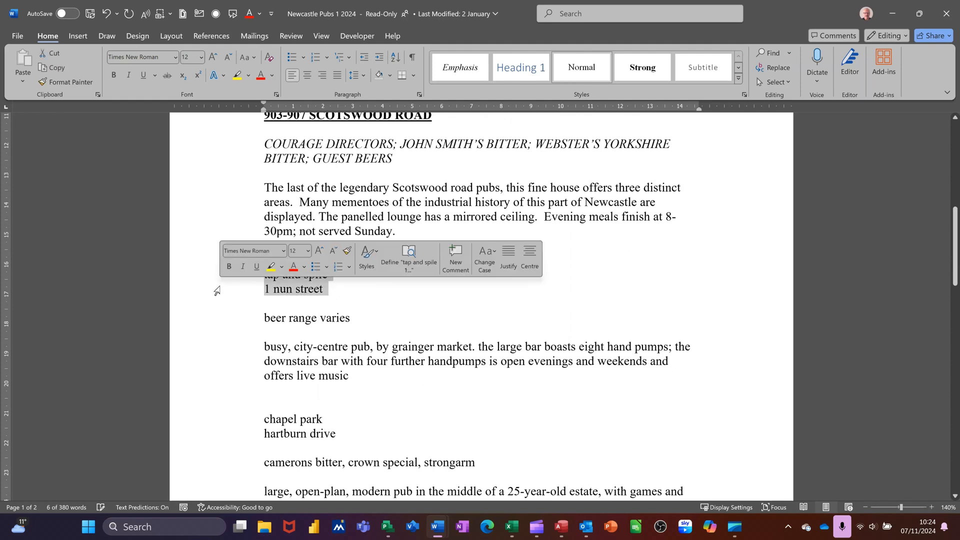
key(shift+F3)
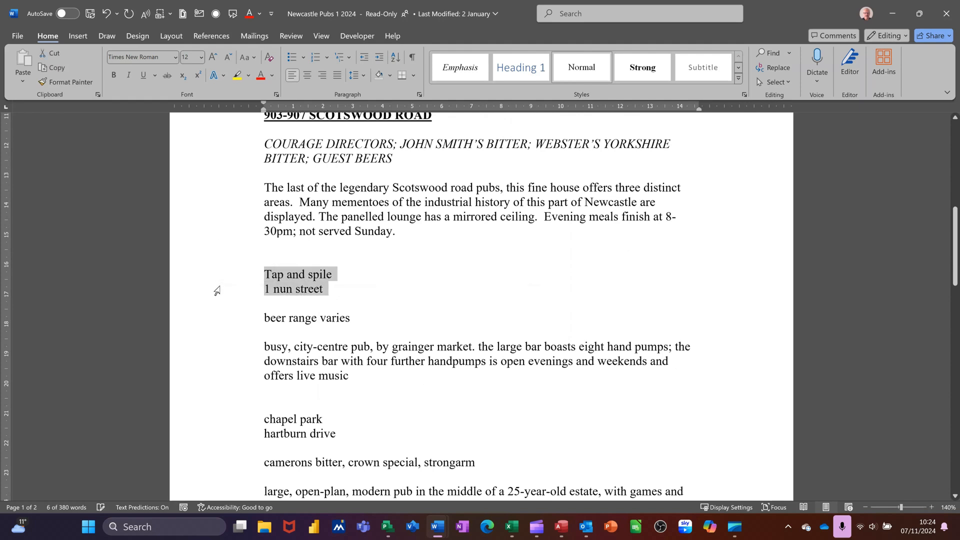
key(shift+F3)
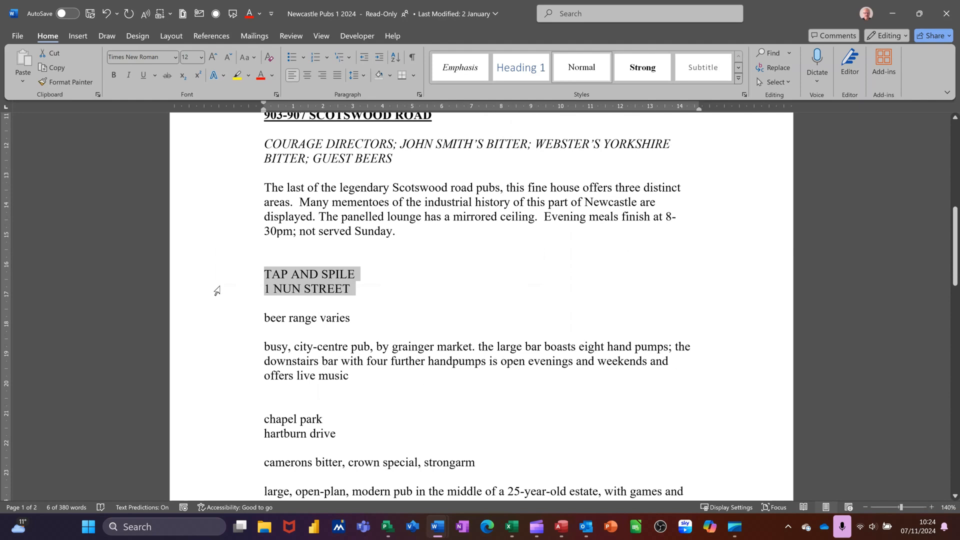
key(ctrl+b)
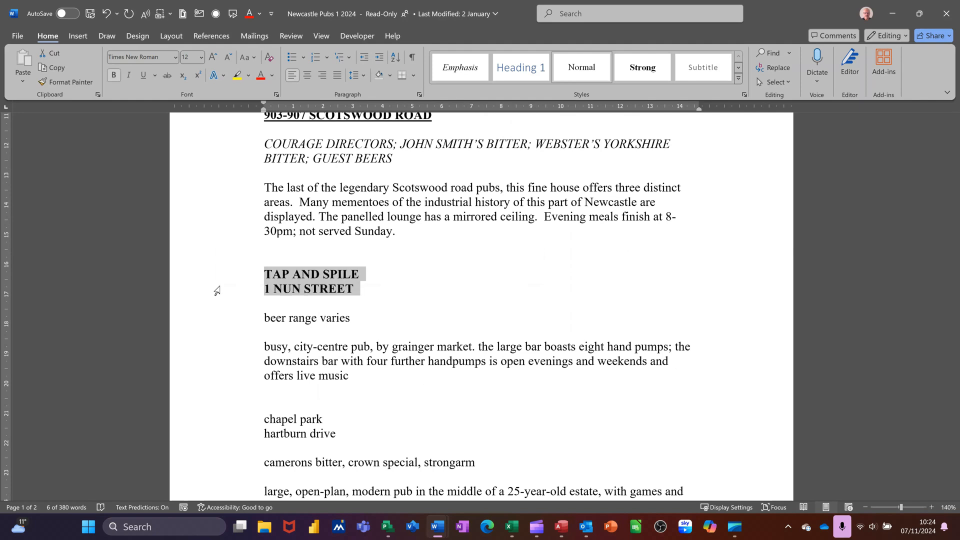
key(ctrl+u)
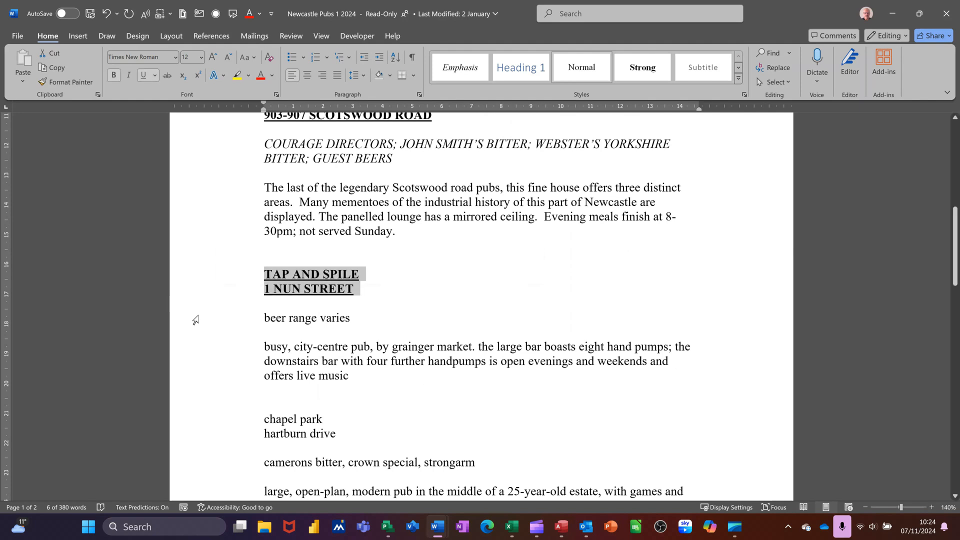
Step: Make the "beer range varies" line of the Tap and Spile entry uppercase and italic
click(207, 323)
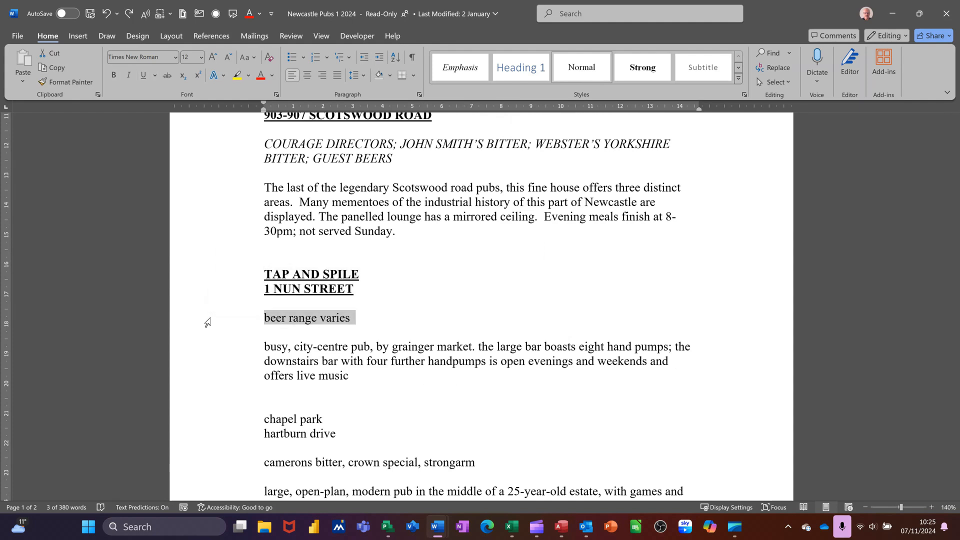
key(shift+F3)
key(shift+F3)
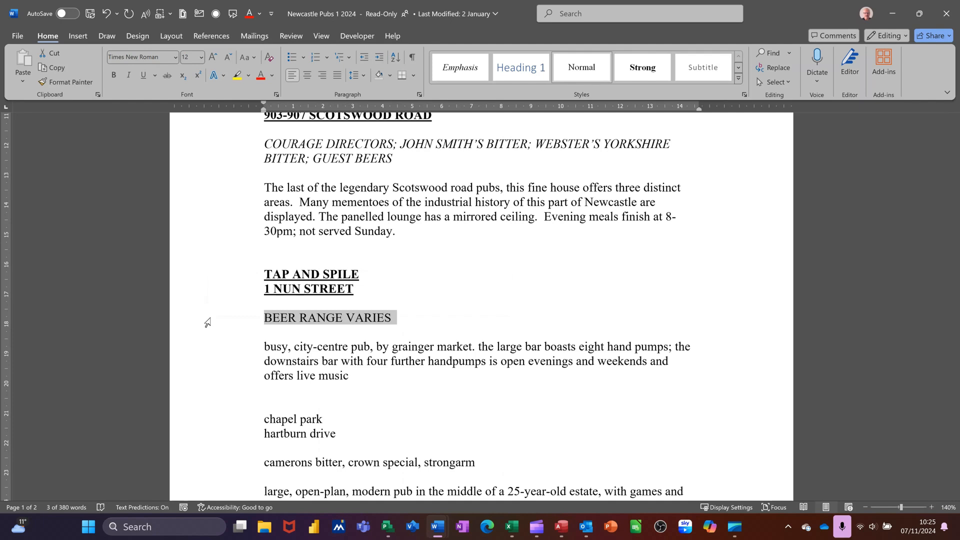
key(ctrl+i)
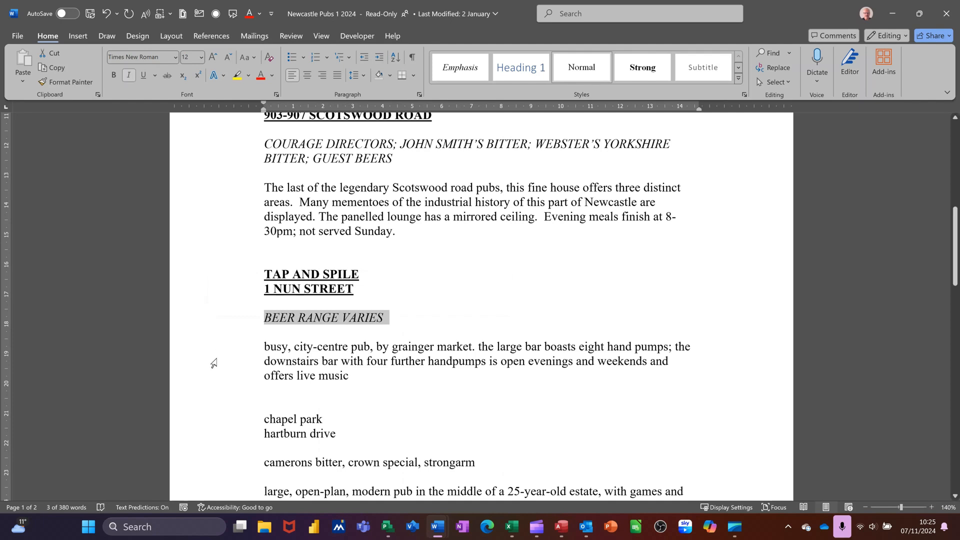
Step: Convert the Tap and Spile description paragraph to sentence case and correct the flagged word to "Grainger"
double_click(214, 364)
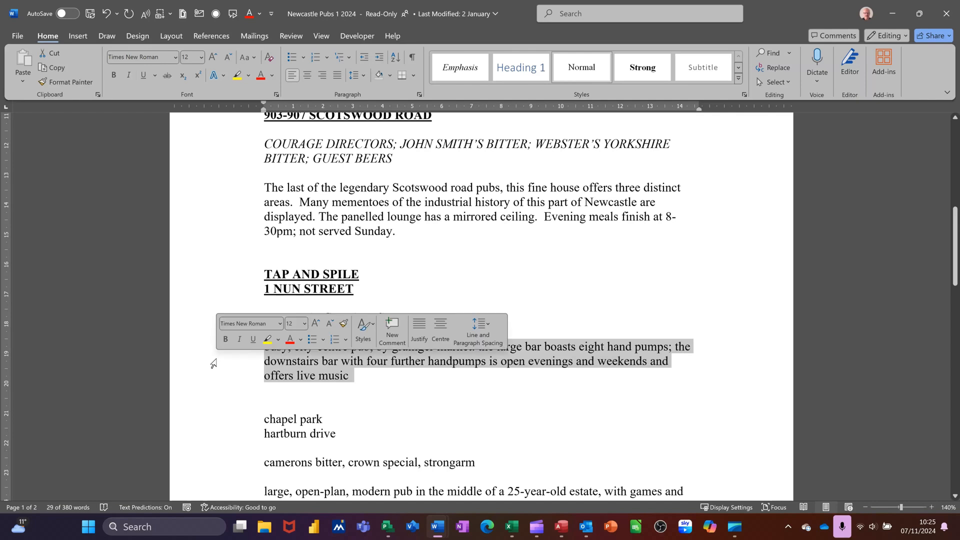
key(shift+F3)
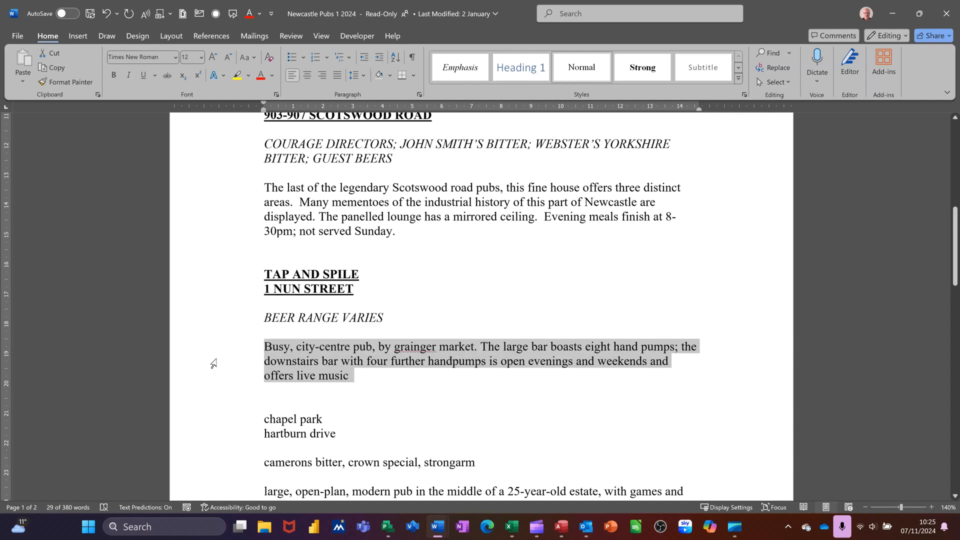
right_click(403, 349)
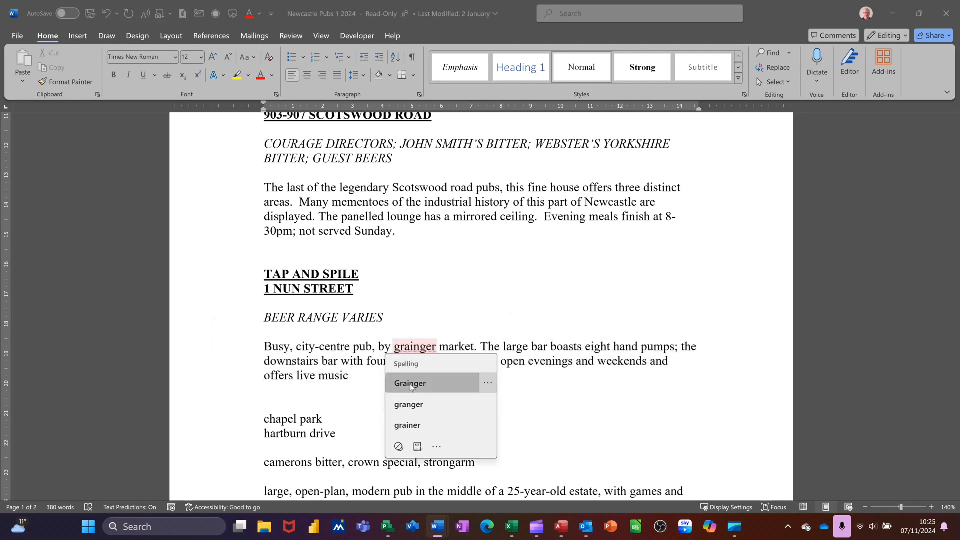
click(410, 384)
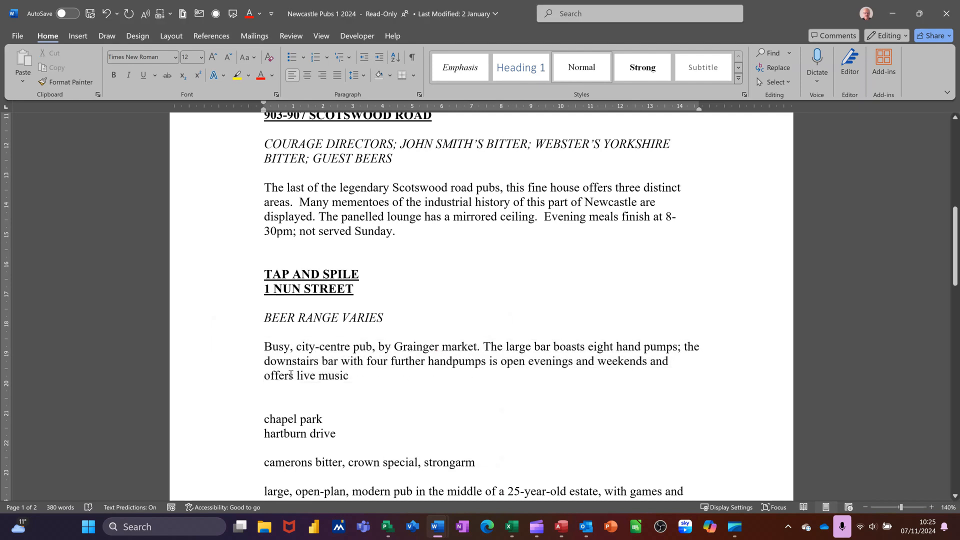